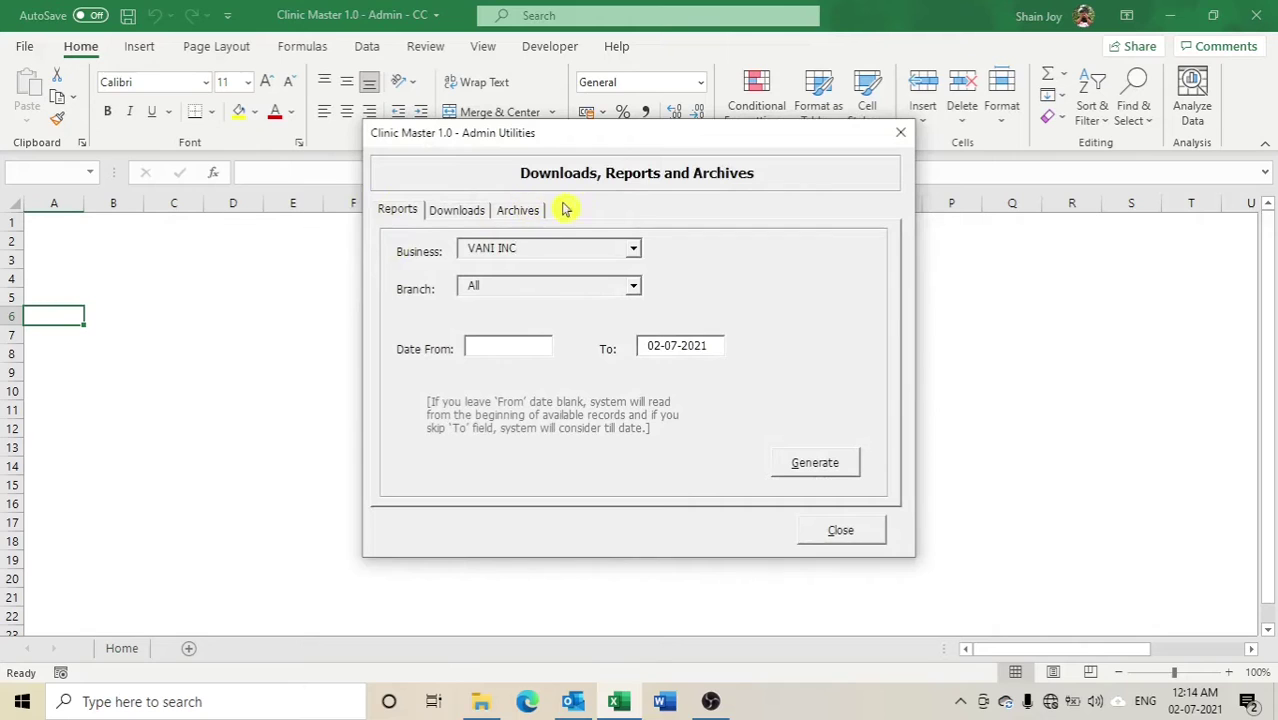
- Check the books listed for archiving, and set the accounting book in use to the year 2023 in the user preferences
{"action": "left_click", "coordinate": [521, 219]}
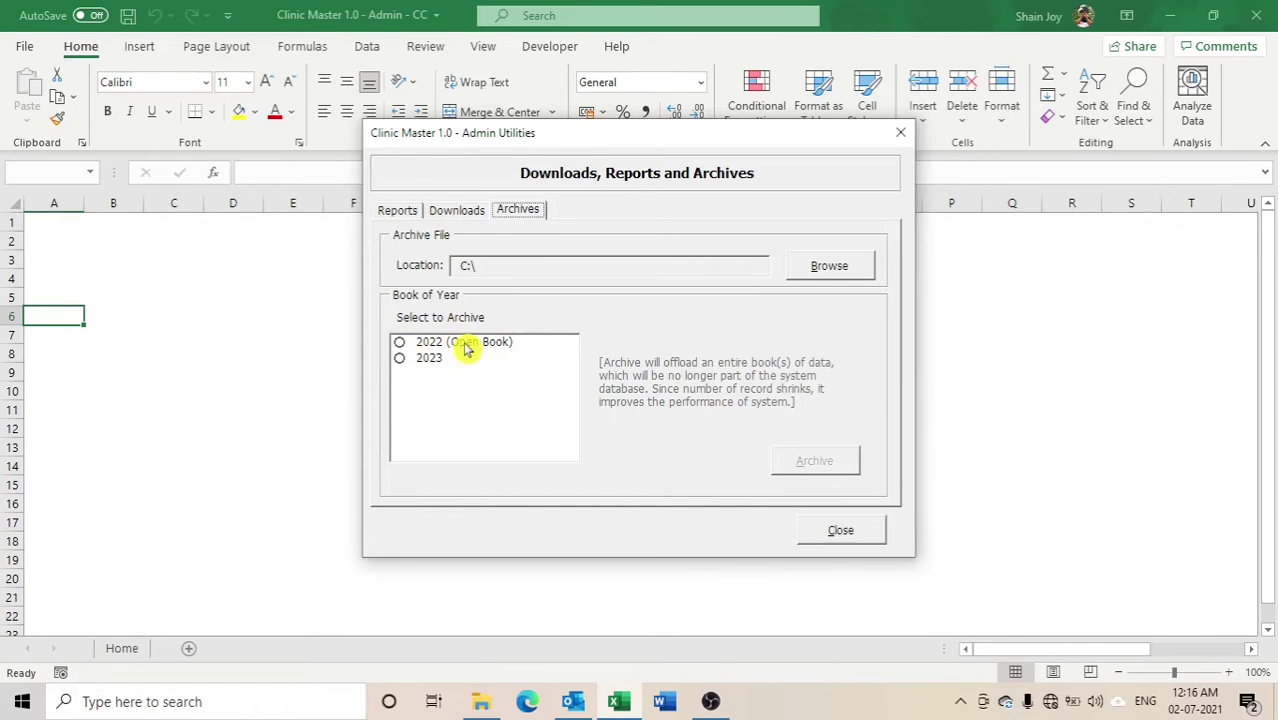
{"action": "left_click", "coordinate": [842, 532]}
{"action": "left_click", "coordinate": [1042, 328]}
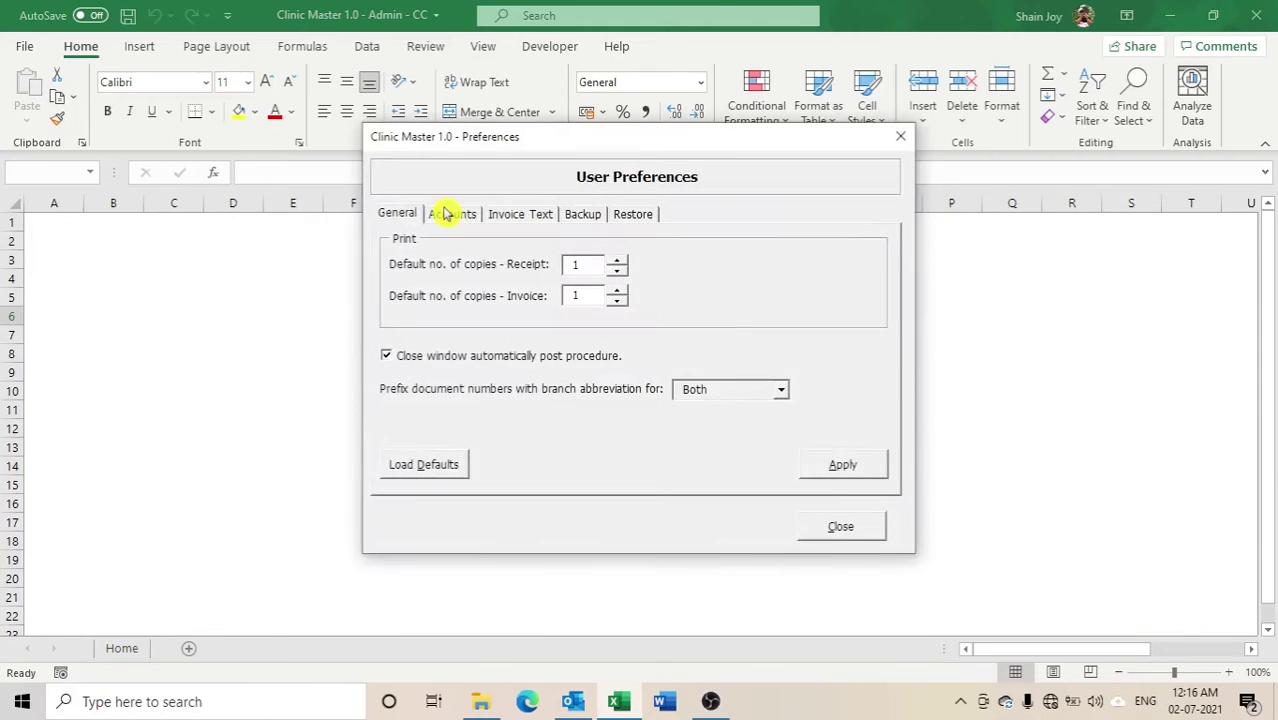
{"action": "left_click", "coordinate": [446, 215]}
{"action": "left_click", "coordinate": [476, 296]}
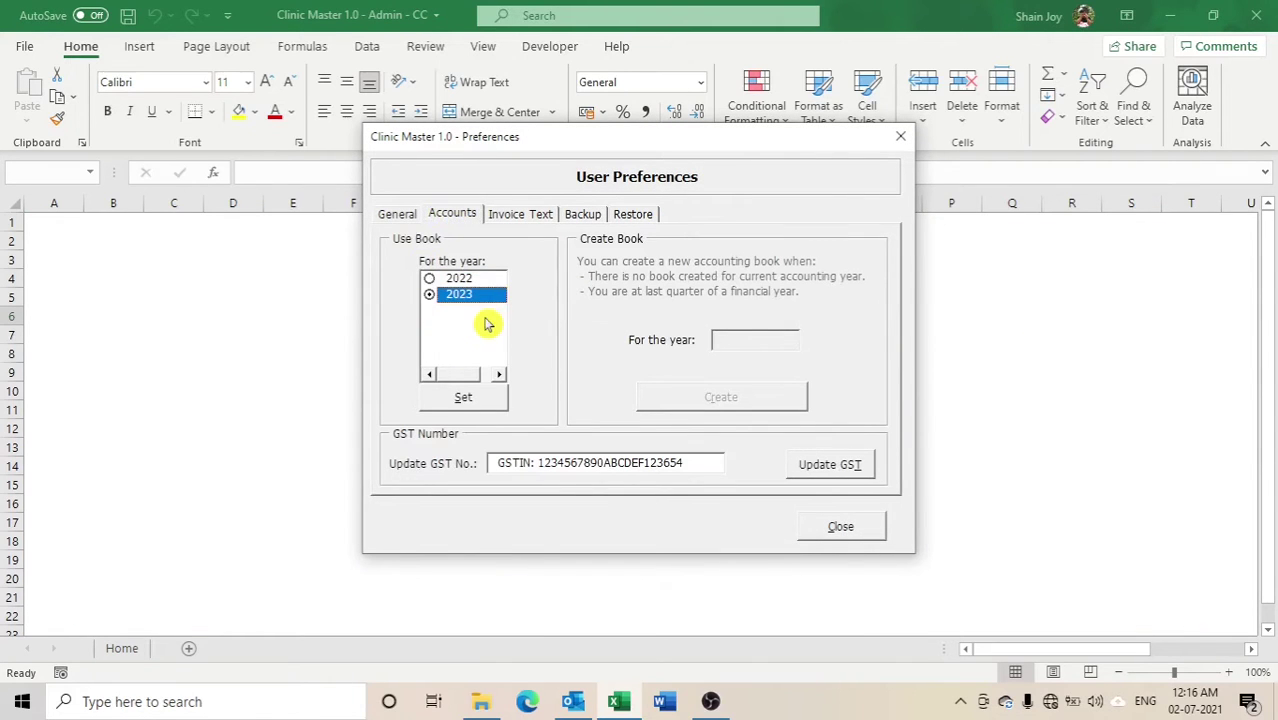
{"action": "left_click", "coordinate": [476, 404]}
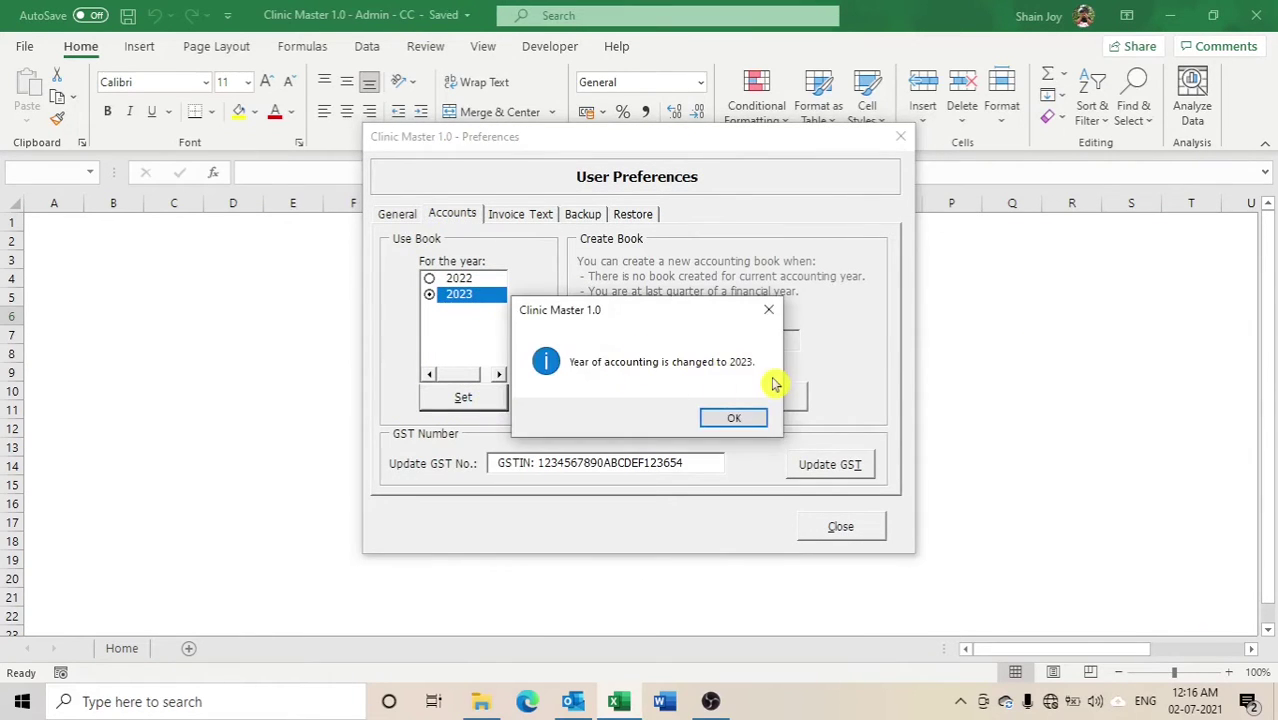
{"action": "left_click", "coordinate": [762, 420]}
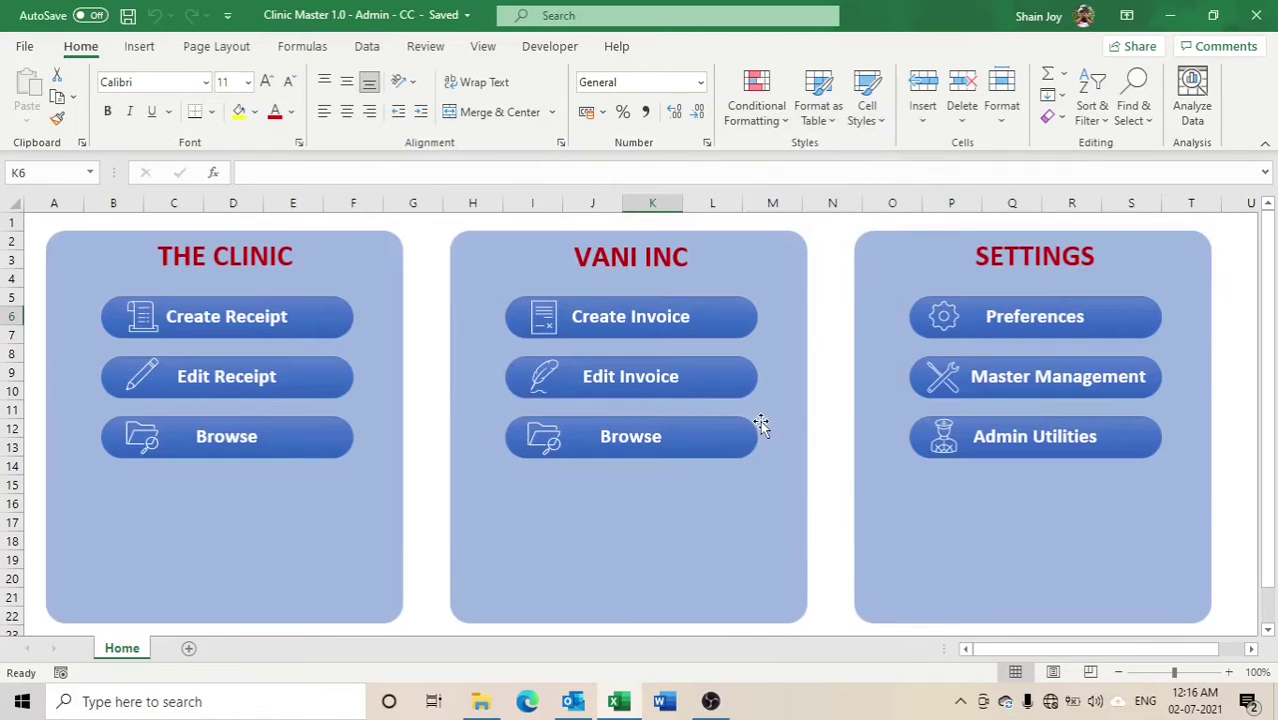
- Set the archive file location to the Desktop folder, preview the 2022 book's archive selection, and close the admin utilities
{"action": "left_click", "coordinate": [1072, 452]}
{"action": "left_click", "coordinate": [535, 209]}
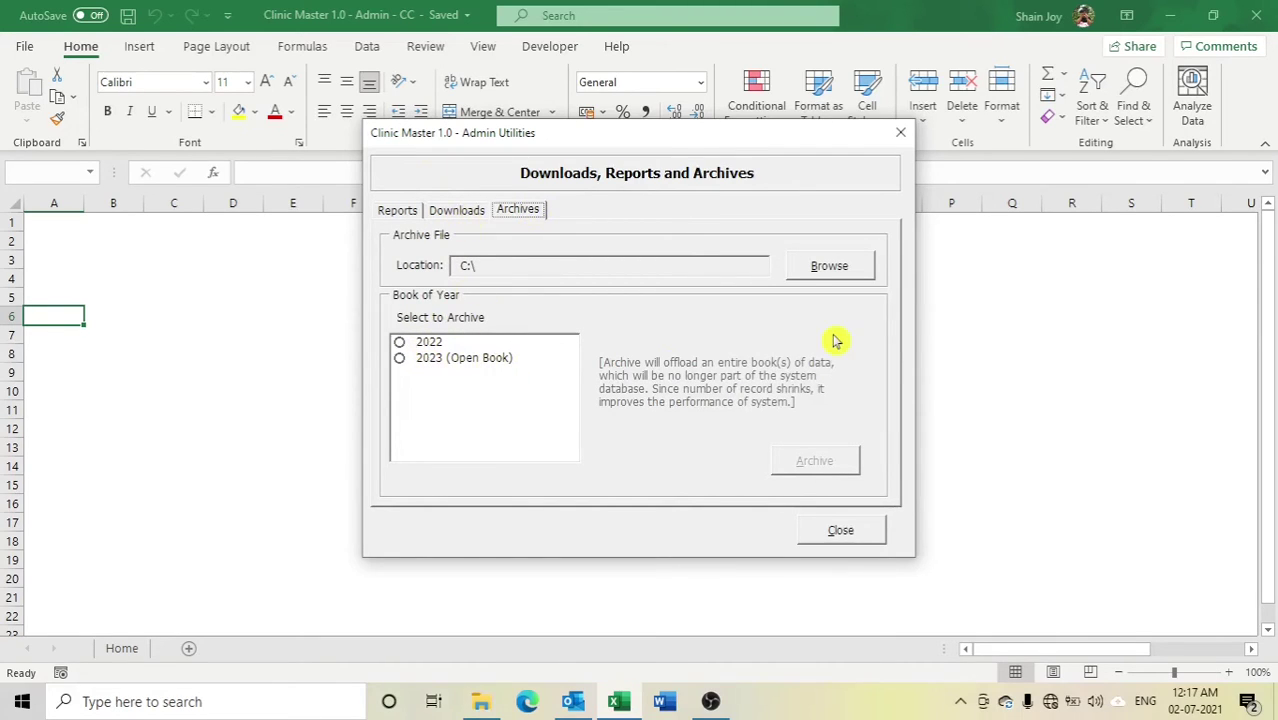
{"action": "left_click", "coordinate": [849, 266]}
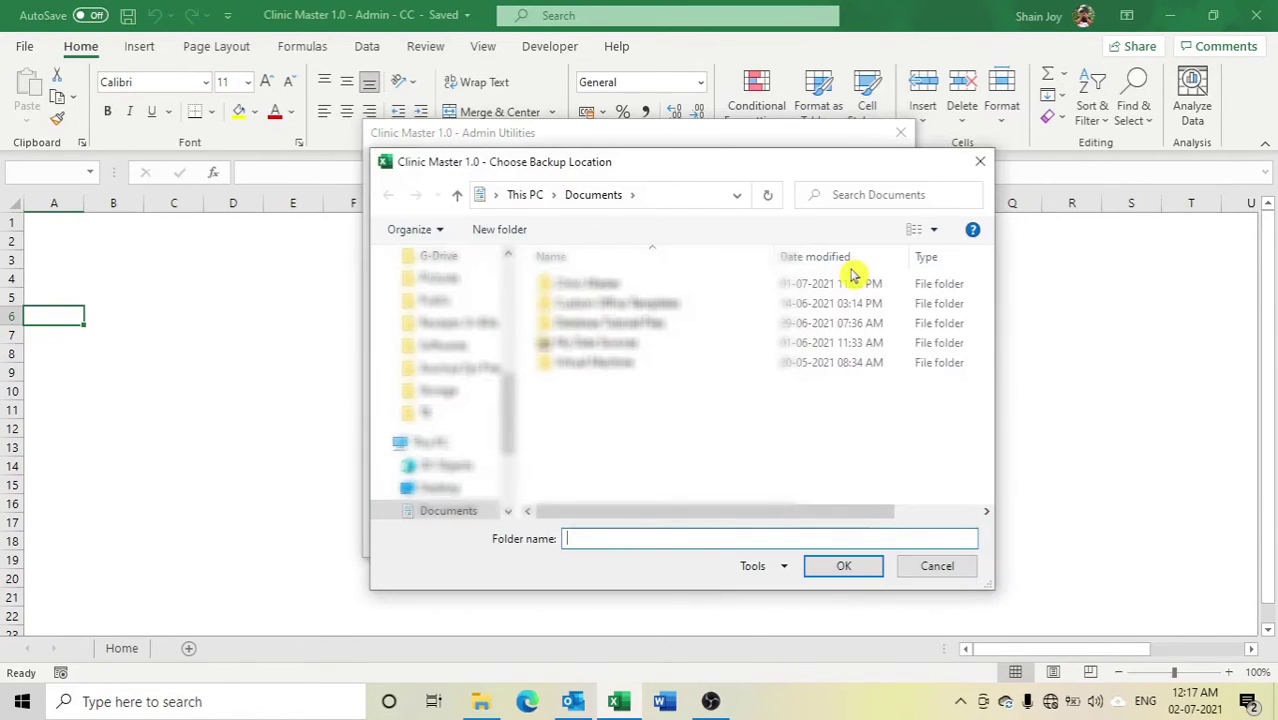
{"action": "left_click", "coordinate": [440, 488]}
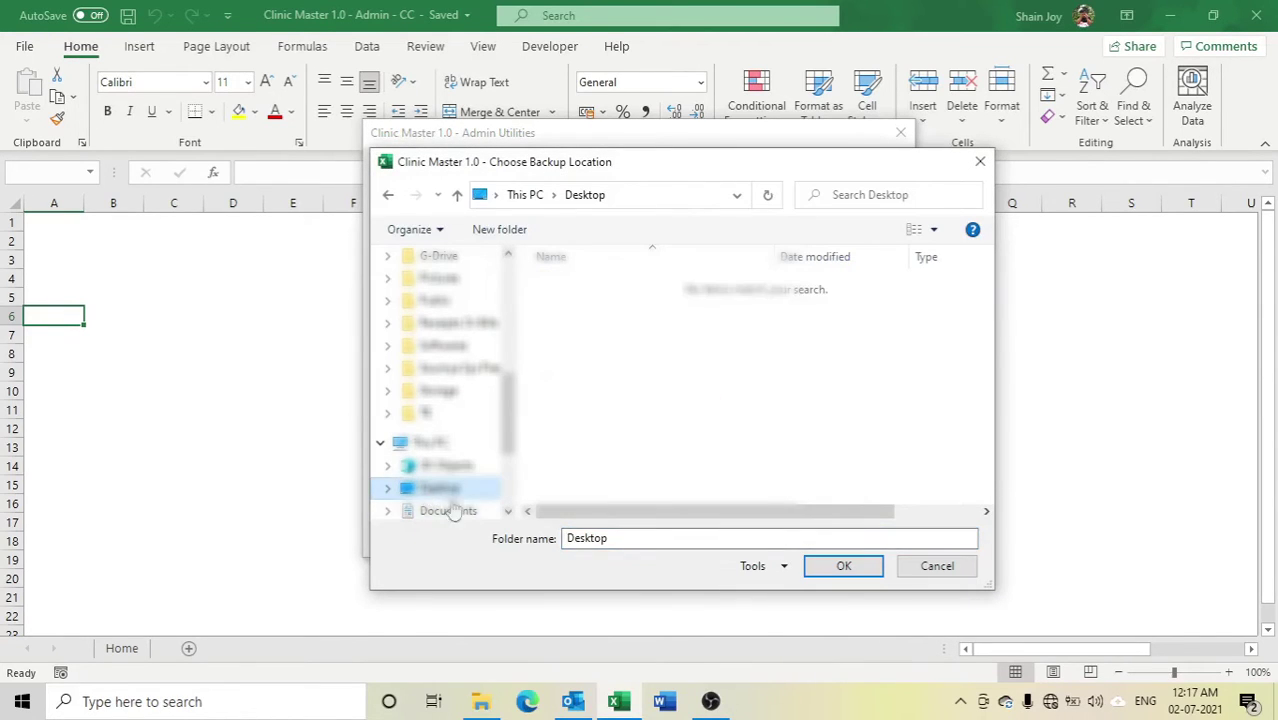
{"action": "left_click", "coordinate": [868, 566]}
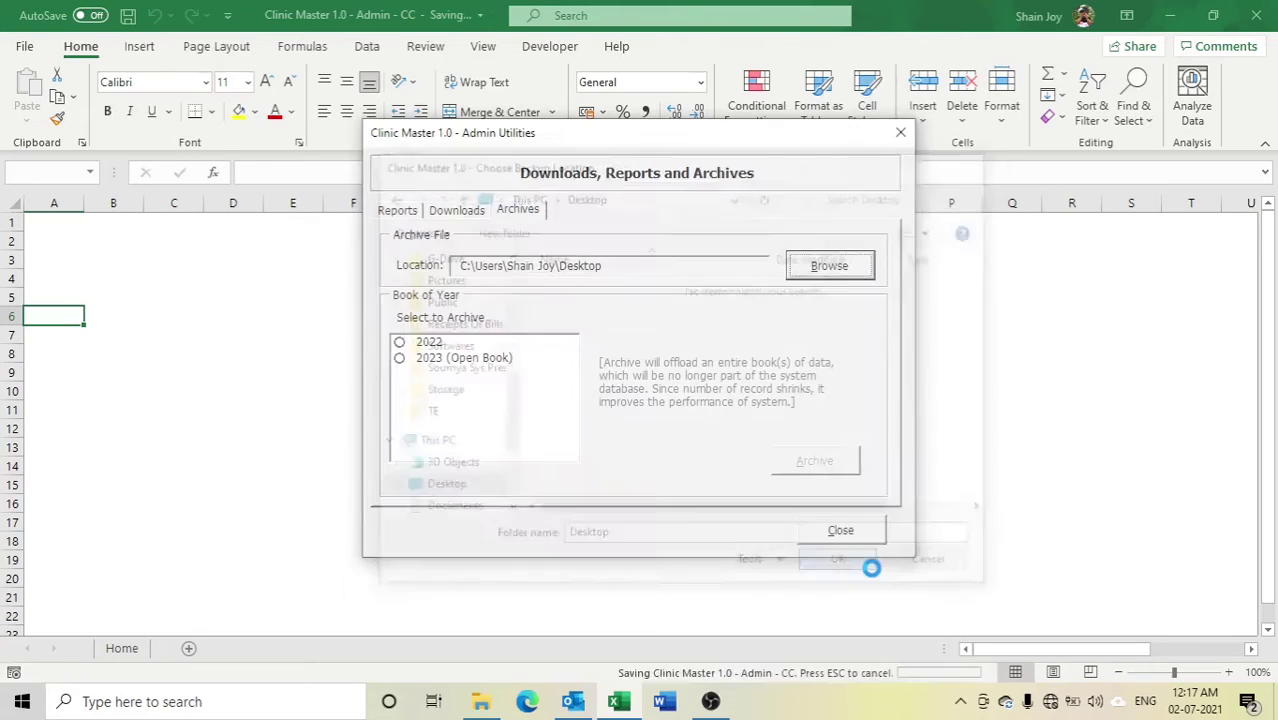
{"action": "left_click", "coordinate": [446, 343]}
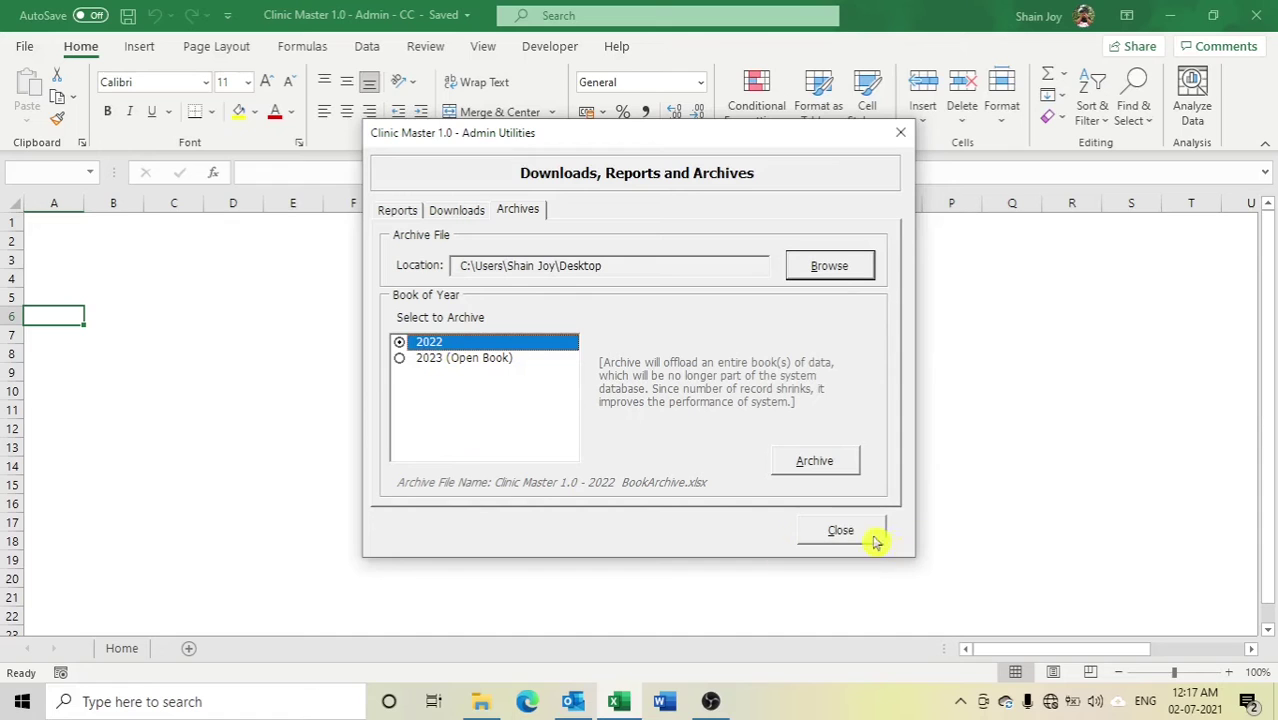
{"action": "left_click", "coordinate": [843, 531]}
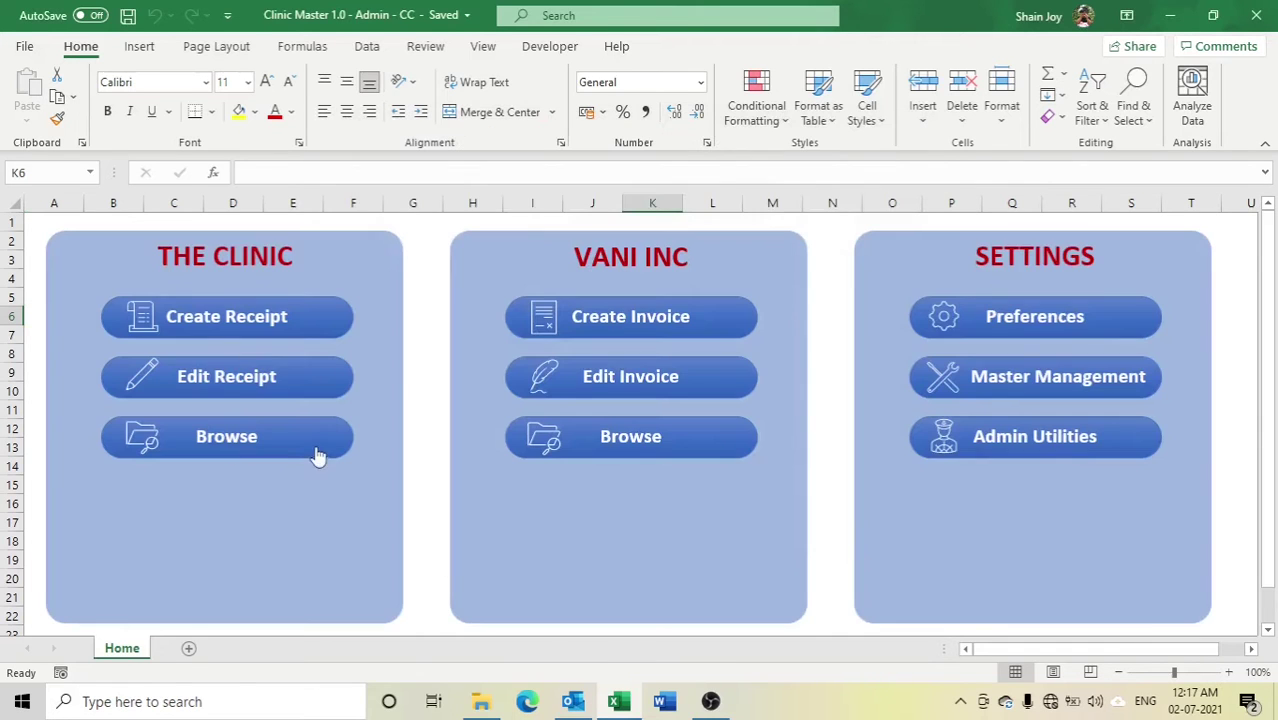
- Review the clinic's receipt records and the VANI INC invoice records, including invoice DP/2023/1
{"action": "left_click", "coordinate": [274, 436]}
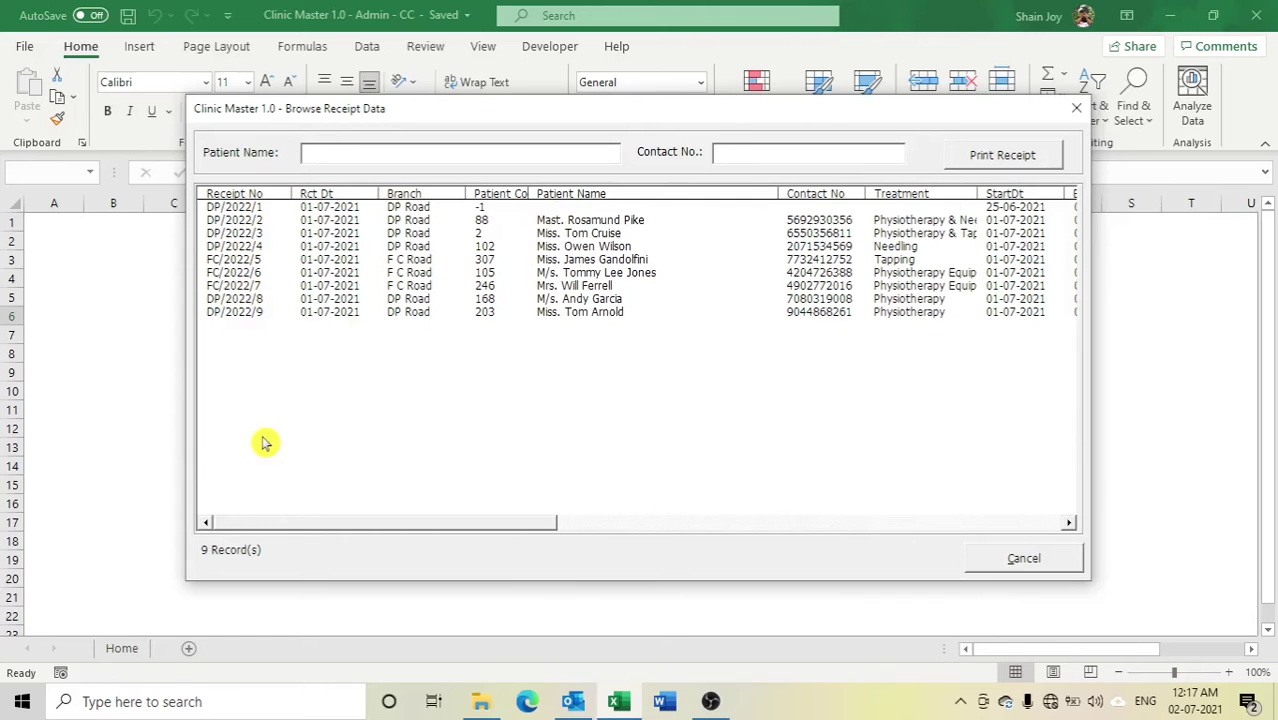
{"action": "left_click", "coordinate": [1056, 554]}
{"action": "left_click", "coordinate": [705, 434]}
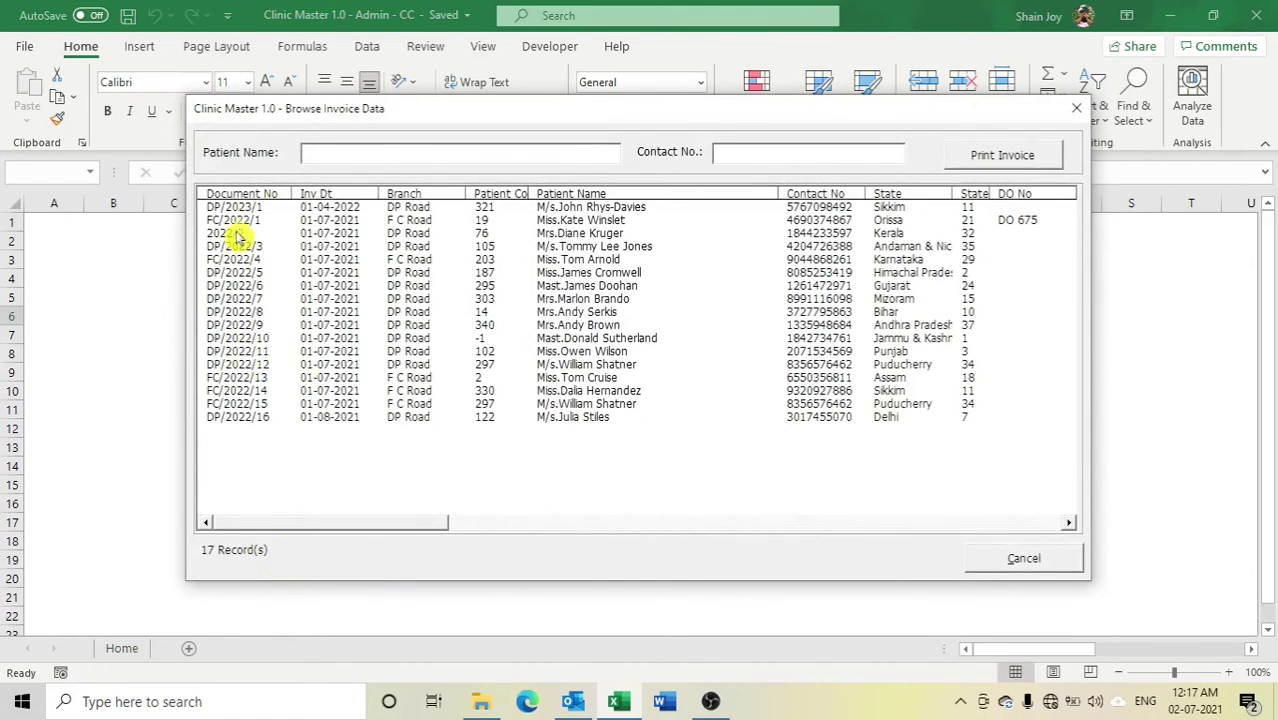
{"action": "left_click", "coordinate": [273, 210]}
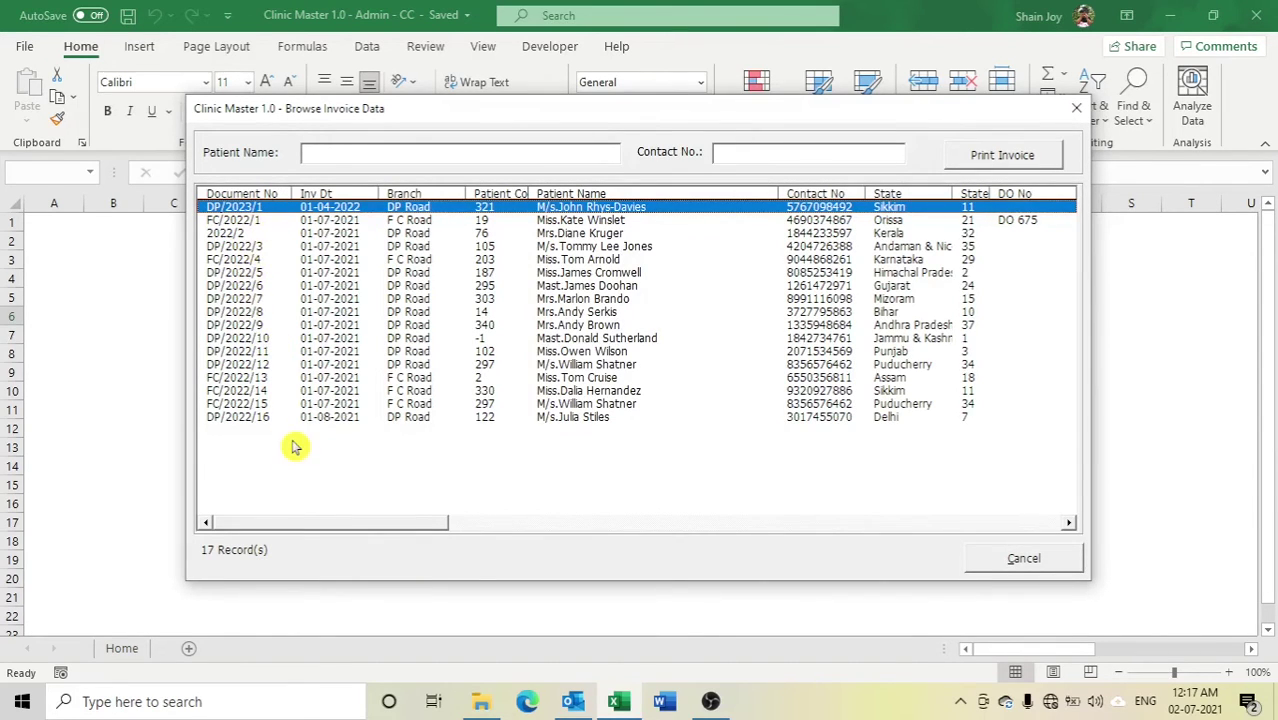
{"action": "left_click", "coordinate": [1023, 558]}
- Archive the 2022 book of data to the Desktop using the admin utilities
{"action": "left_click", "coordinate": [930, 452]}
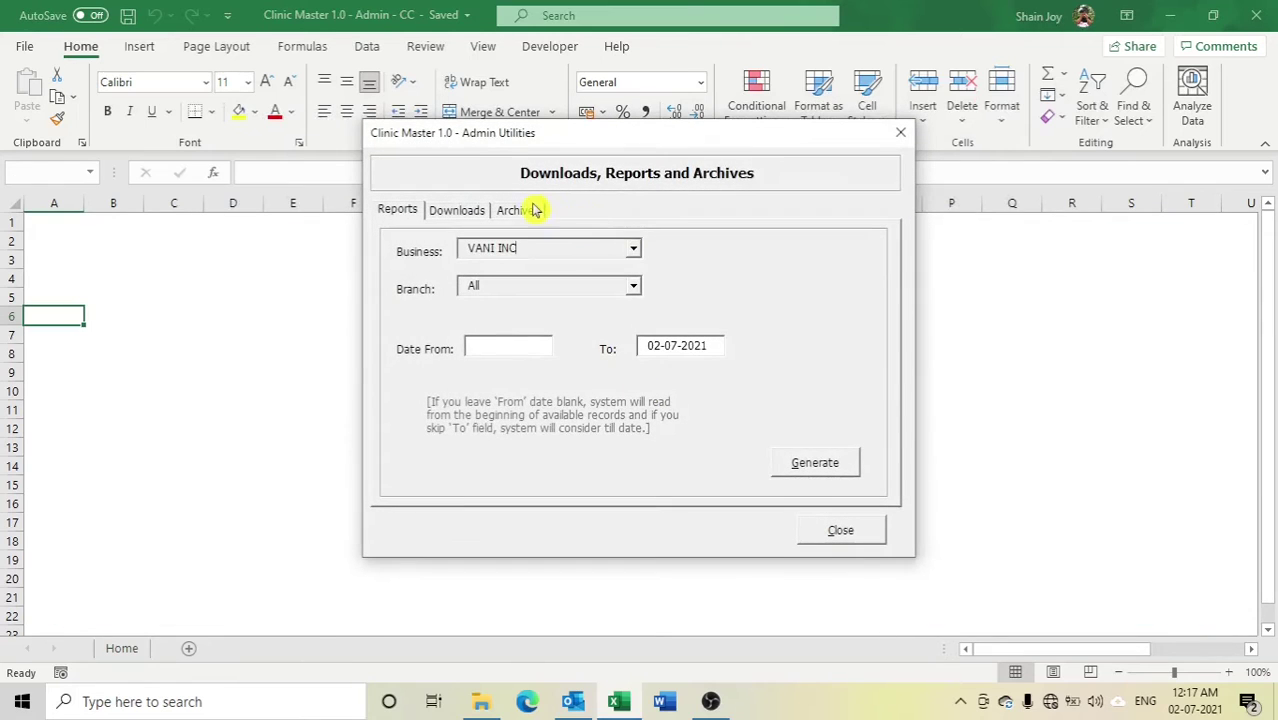
{"action": "left_click", "coordinate": [531, 210]}
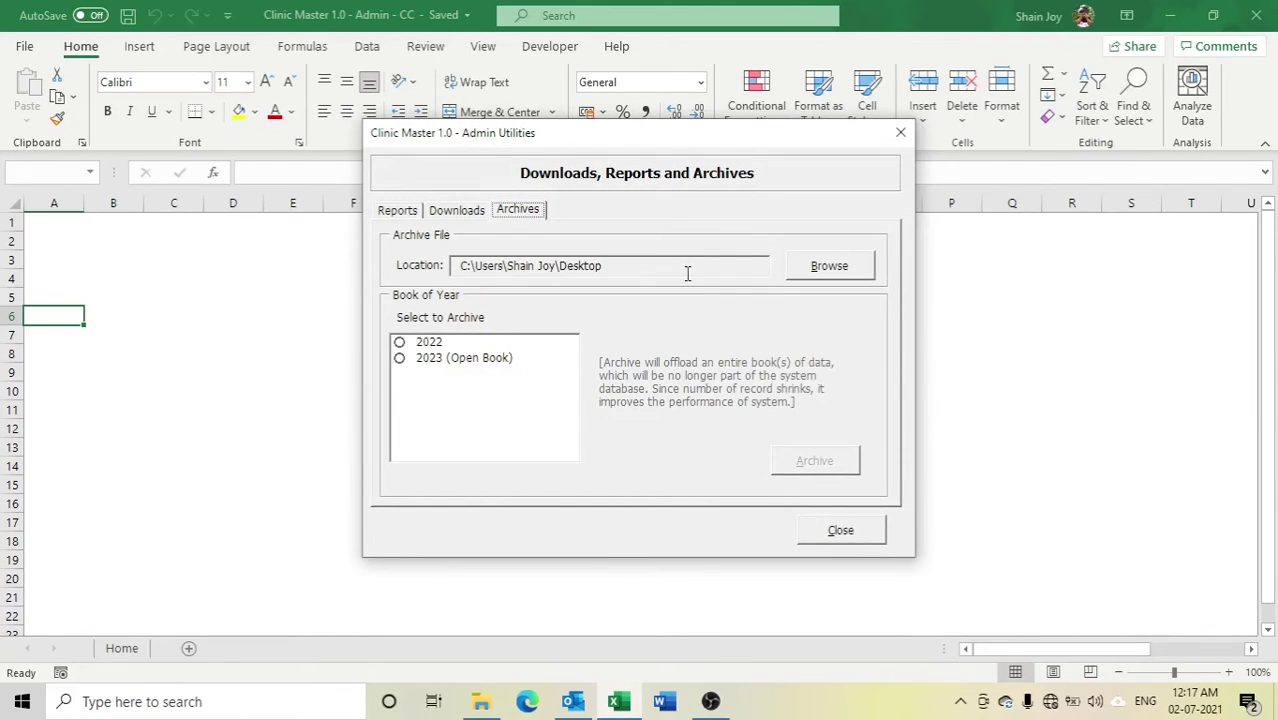
{"action": "left_click", "coordinate": [476, 345]}
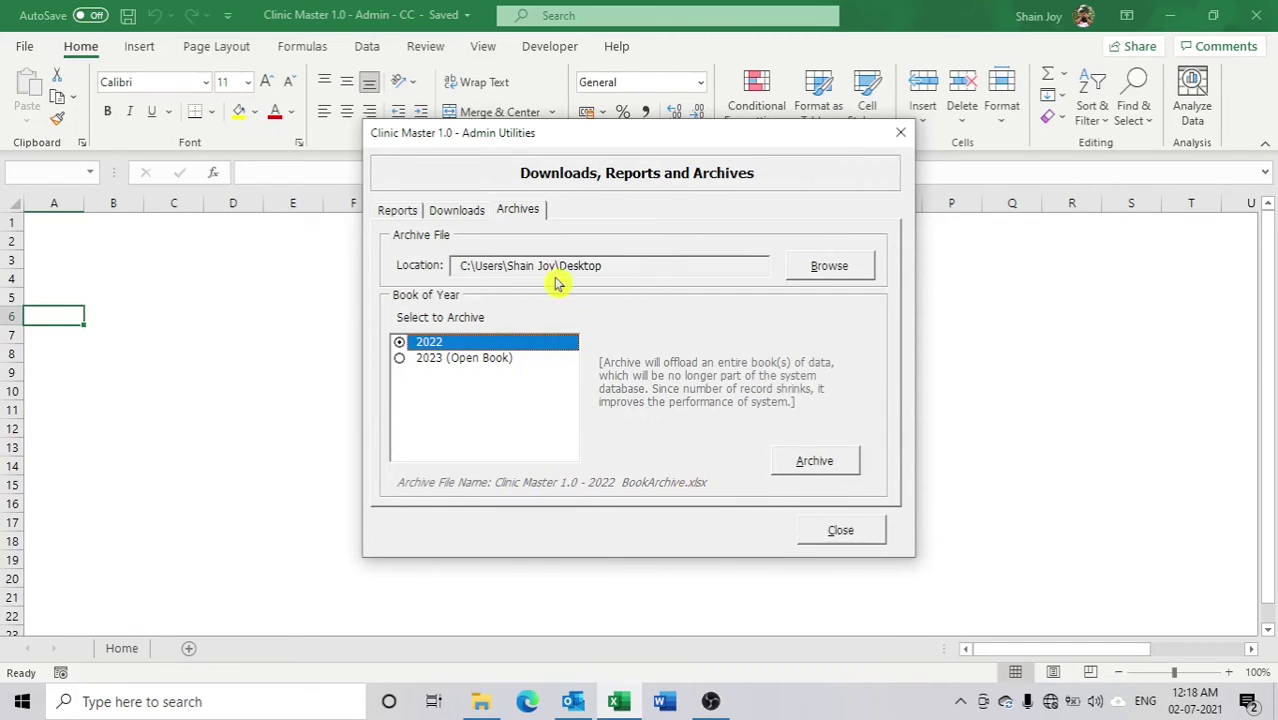
{"action": "left_click", "coordinate": [821, 461]}
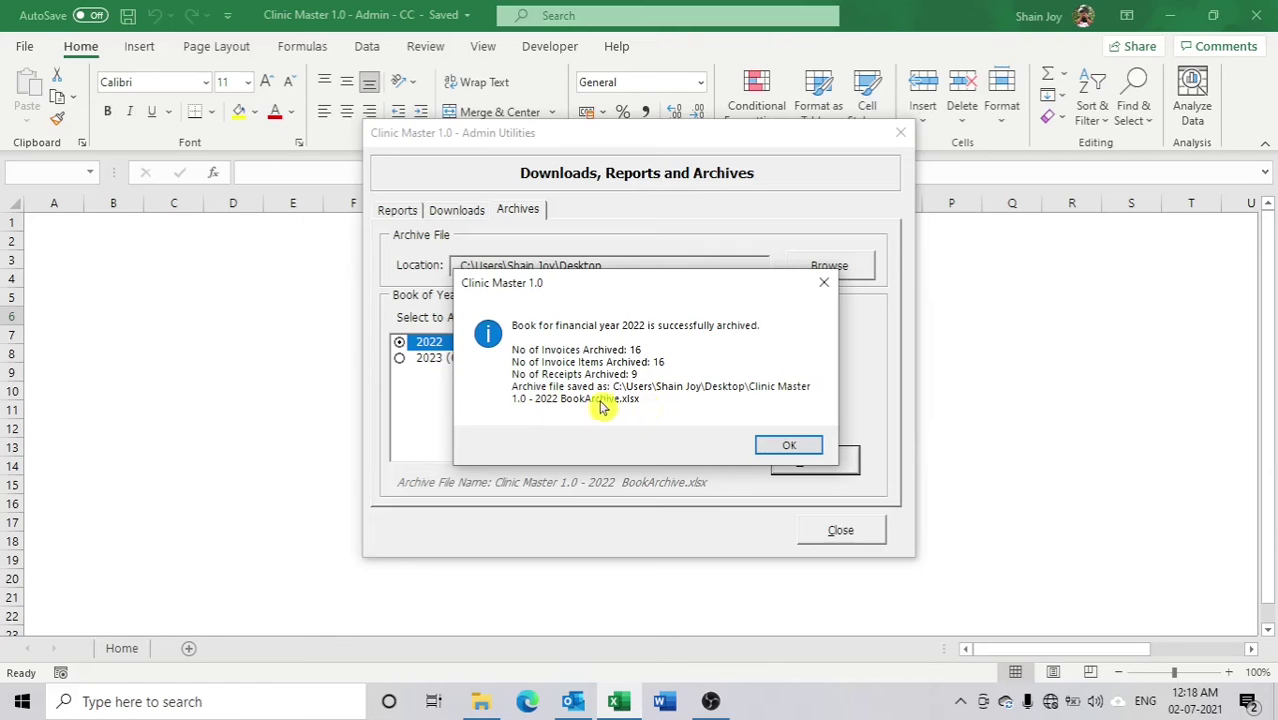
{"action": "left_click", "coordinate": [789, 447]}
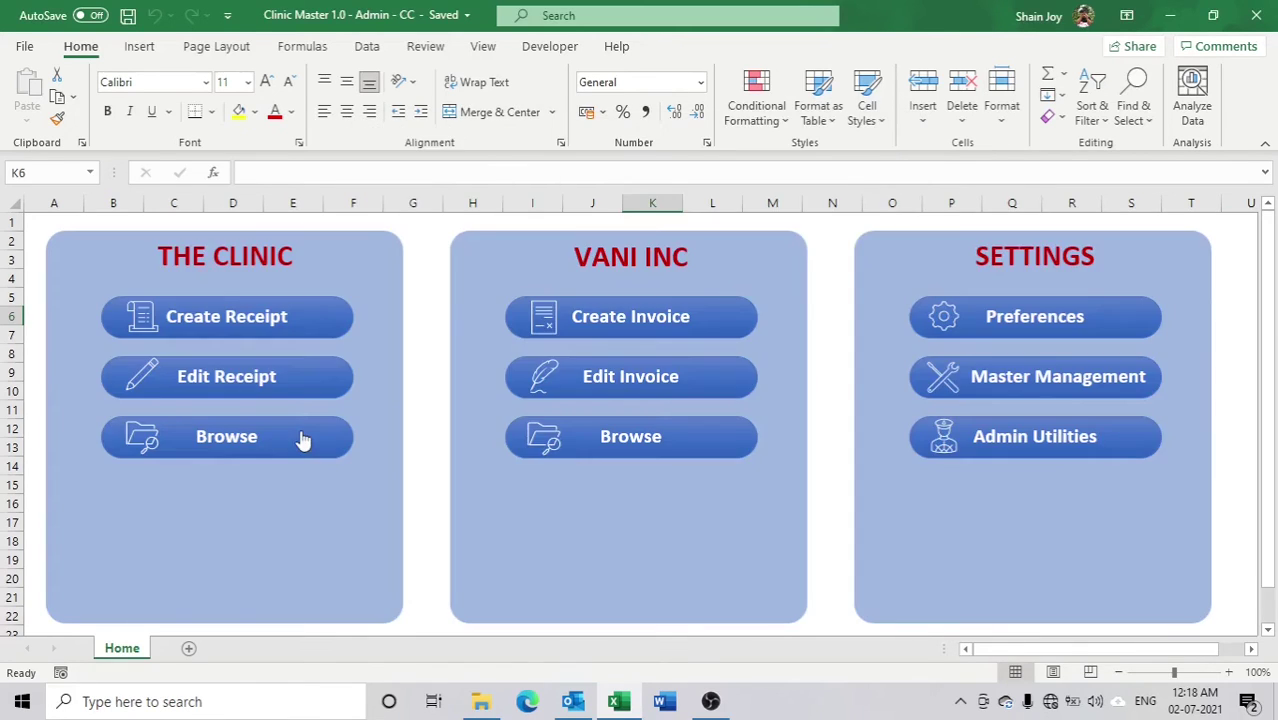
- Check the receipt and invoice records remaining in the database after the 2022 book was archived
{"action": "left_click", "coordinate": [302, 441]}
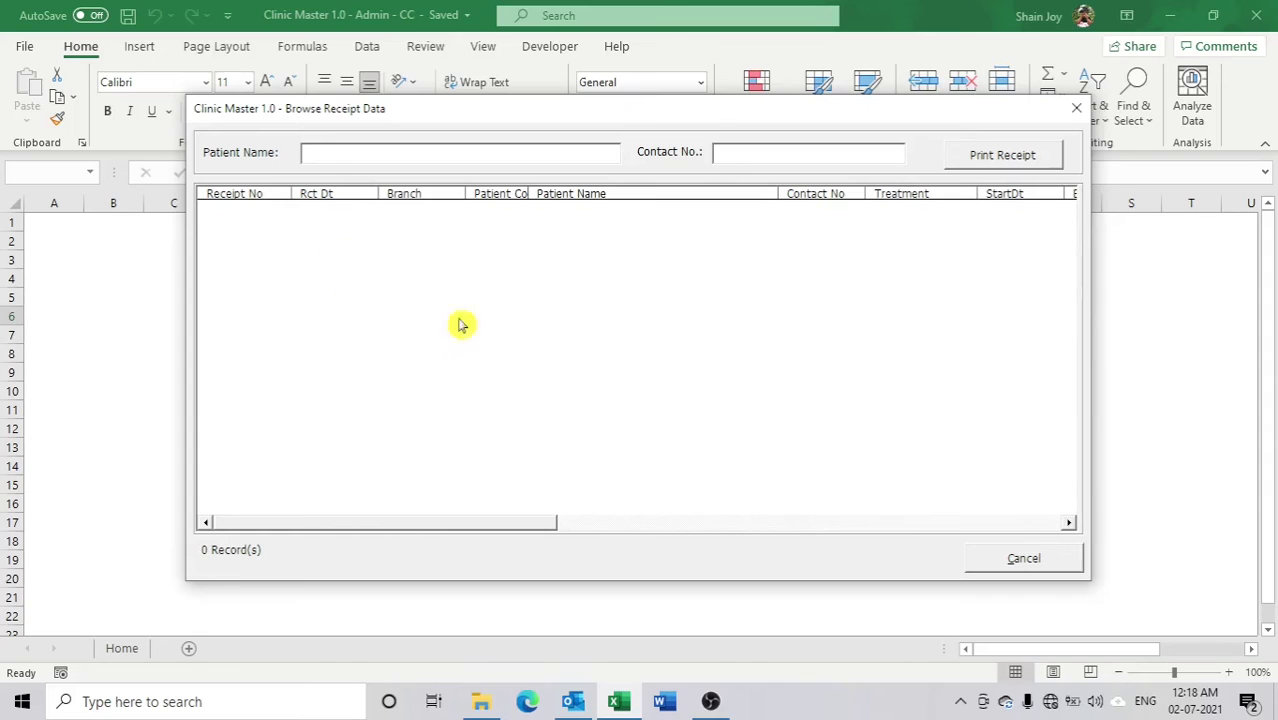
{"action": "left_click", "coordinate": [1030, 563]}
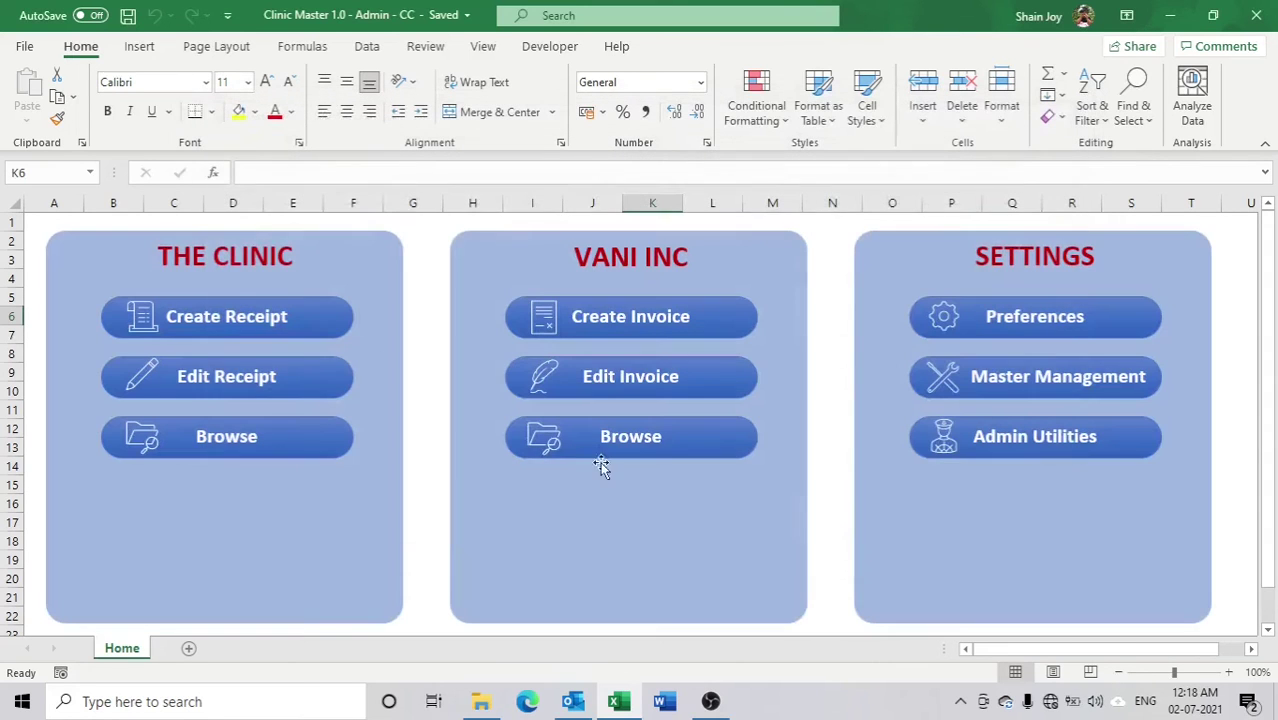
{"action": "left_click", "coordinate": [720, 445]}
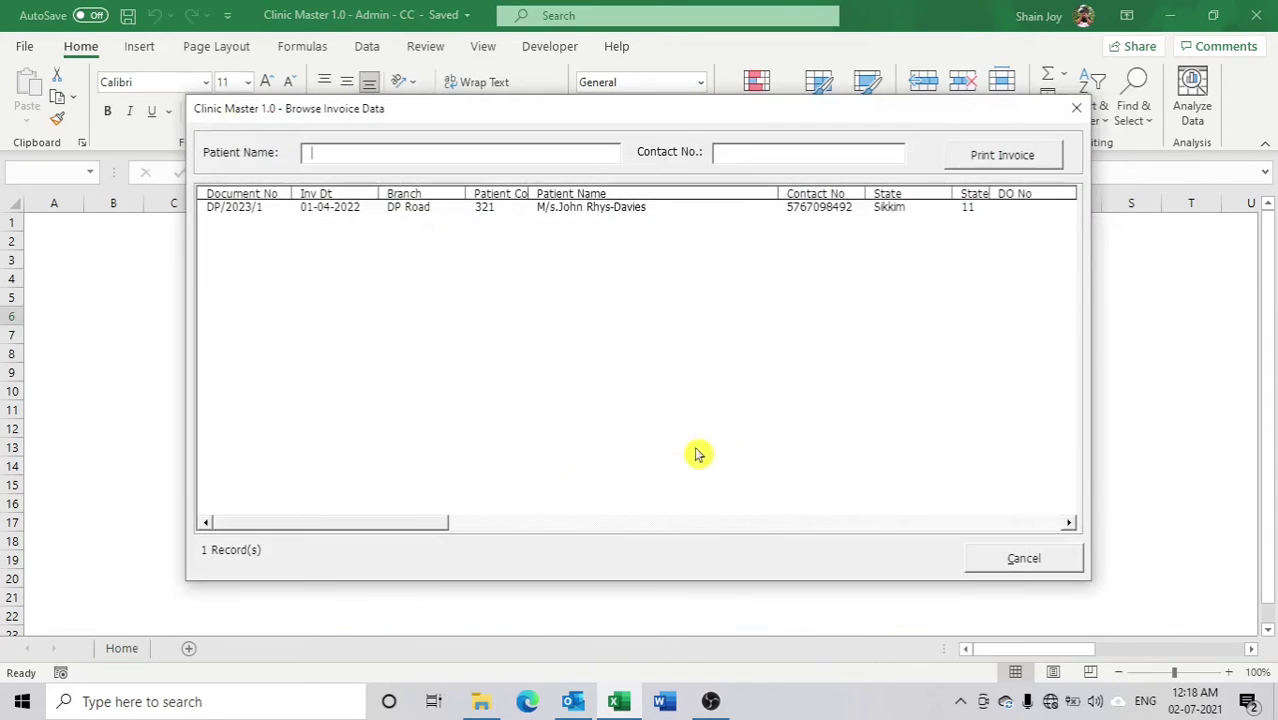
{"action": "left_click", "coordinate": [328, 206]}
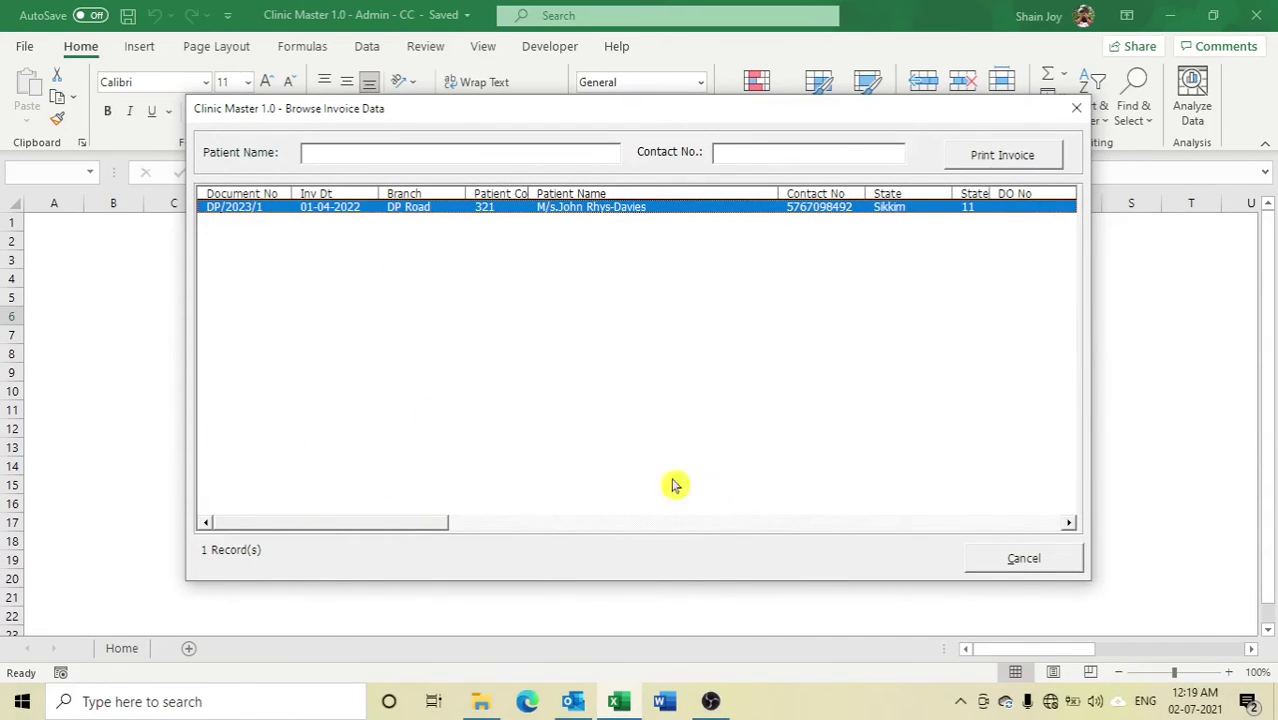
{"action": "left_click", "coordinate": [986, 551]}
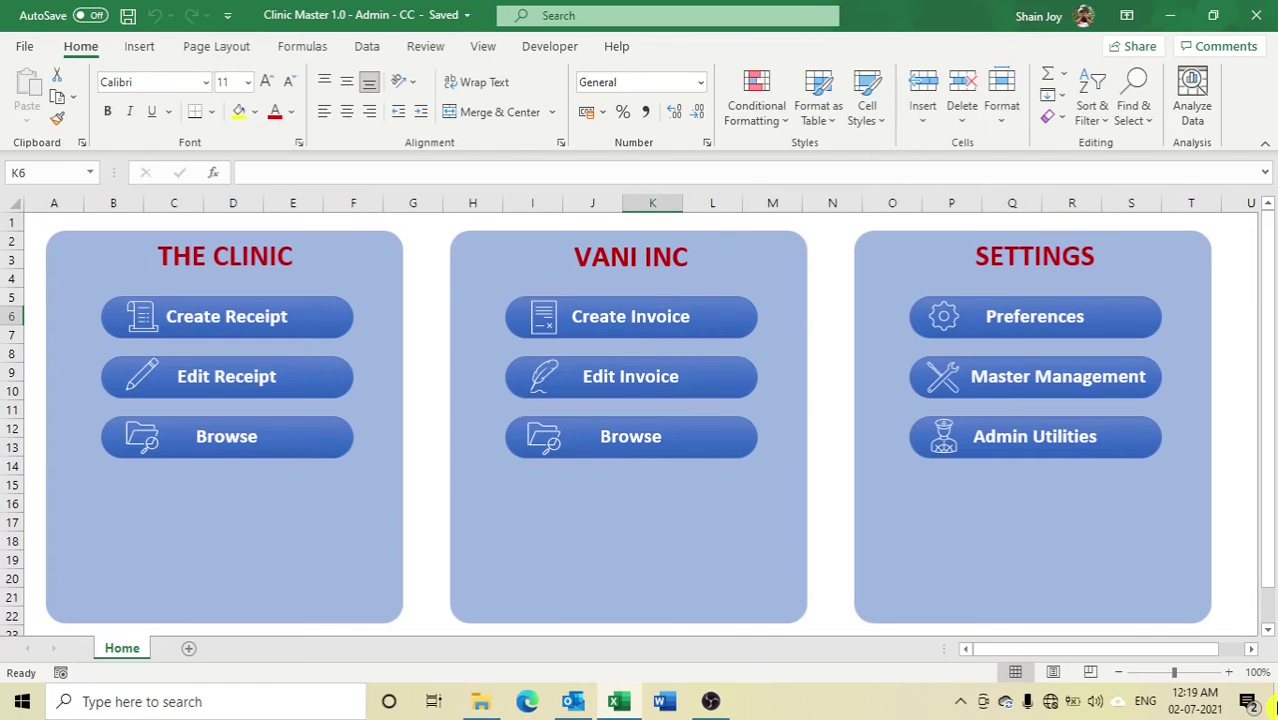
- Close the Clinic Master 1.0 - Admin workbook and return to the desktop
{"action": "left_click", "coordinate": [1275, 706]}
{"action": "left_click", "coordinate": [619, 702]}
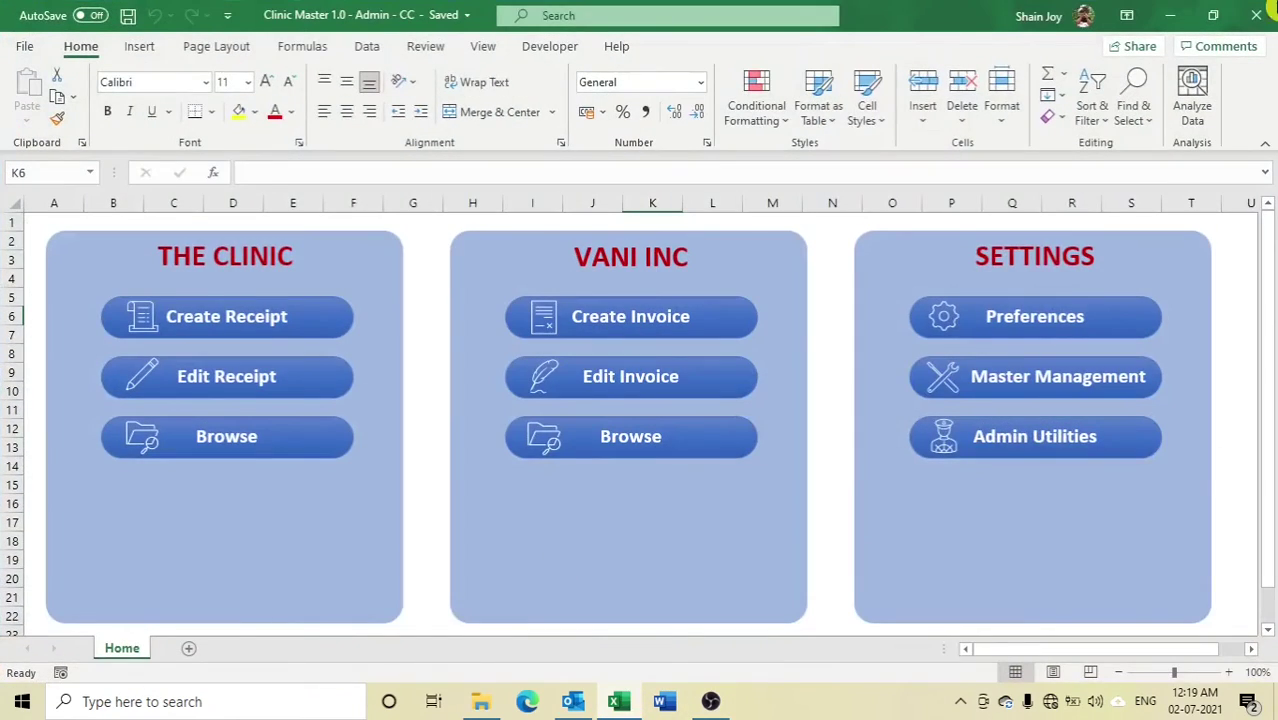
{"action": "left_click", "coordinate": [1260, 12]}
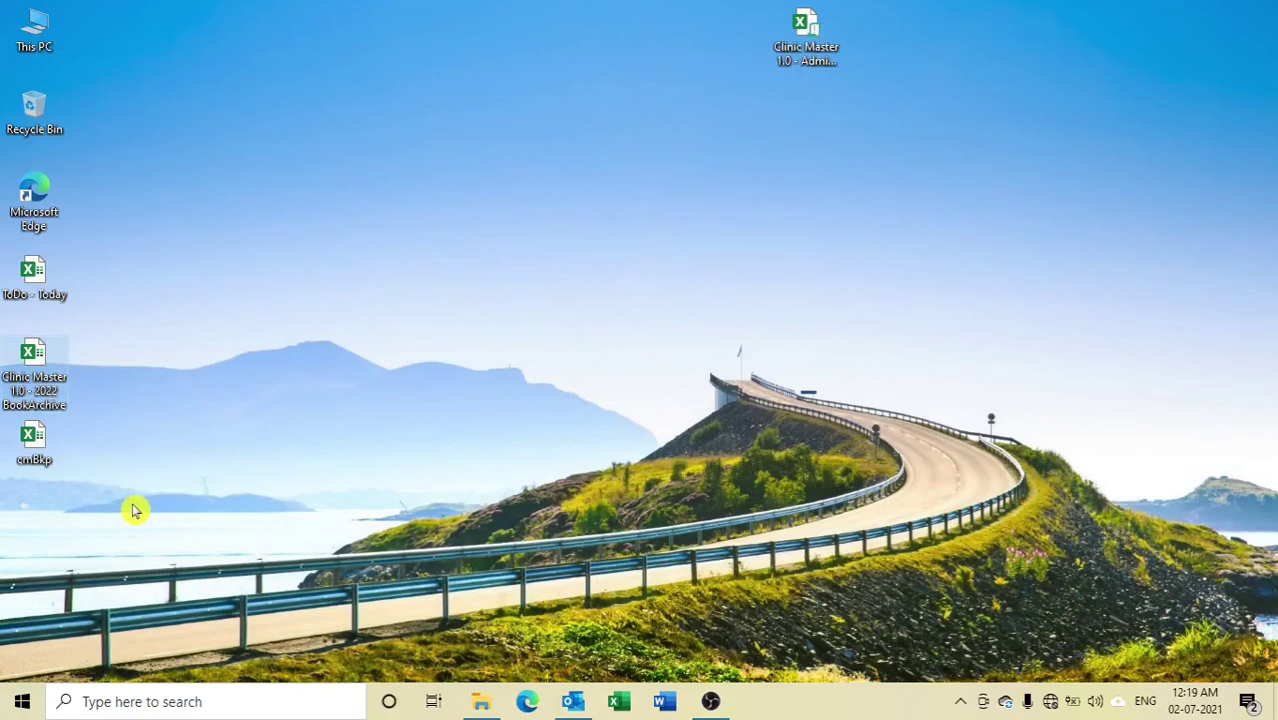
- Try to open the Clinic Master 1.0 - 2022 BookArchive file from the desktop, cancel the password request, and close Excel
{"action": "double_click", "coordinate": [31, 384]}
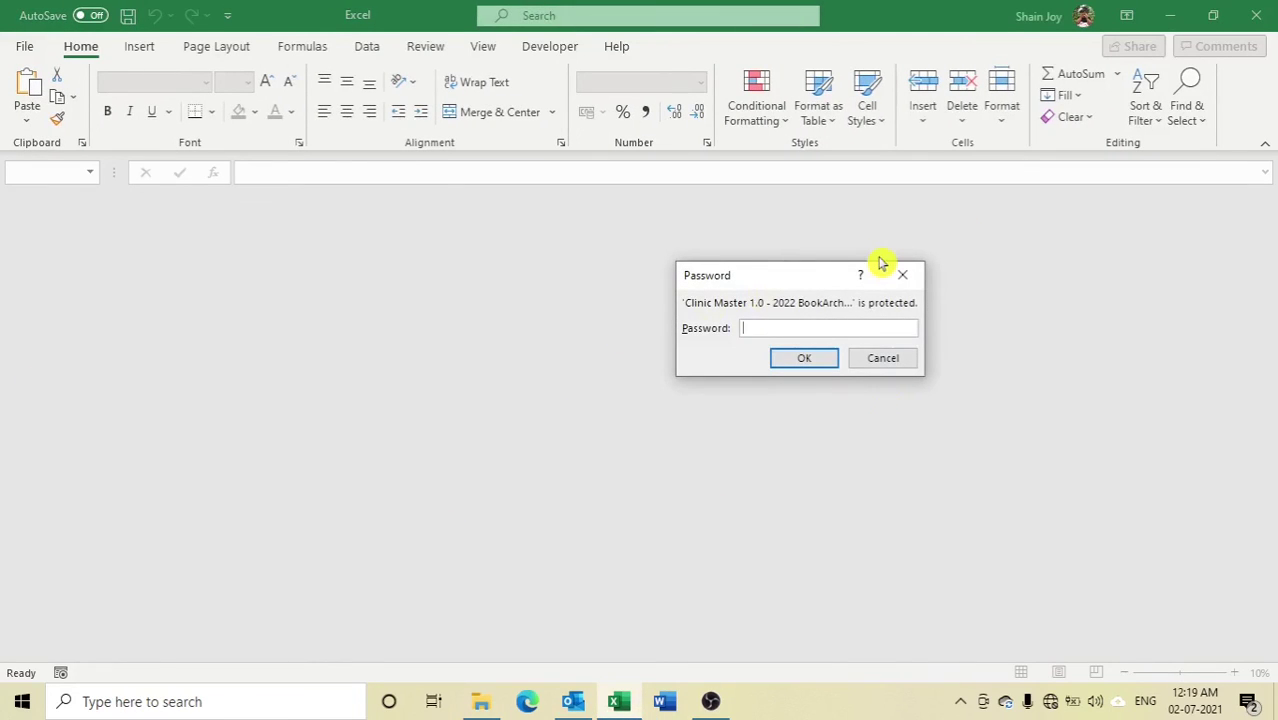
{"action": "left_click", "coordinate": [891, 363]}
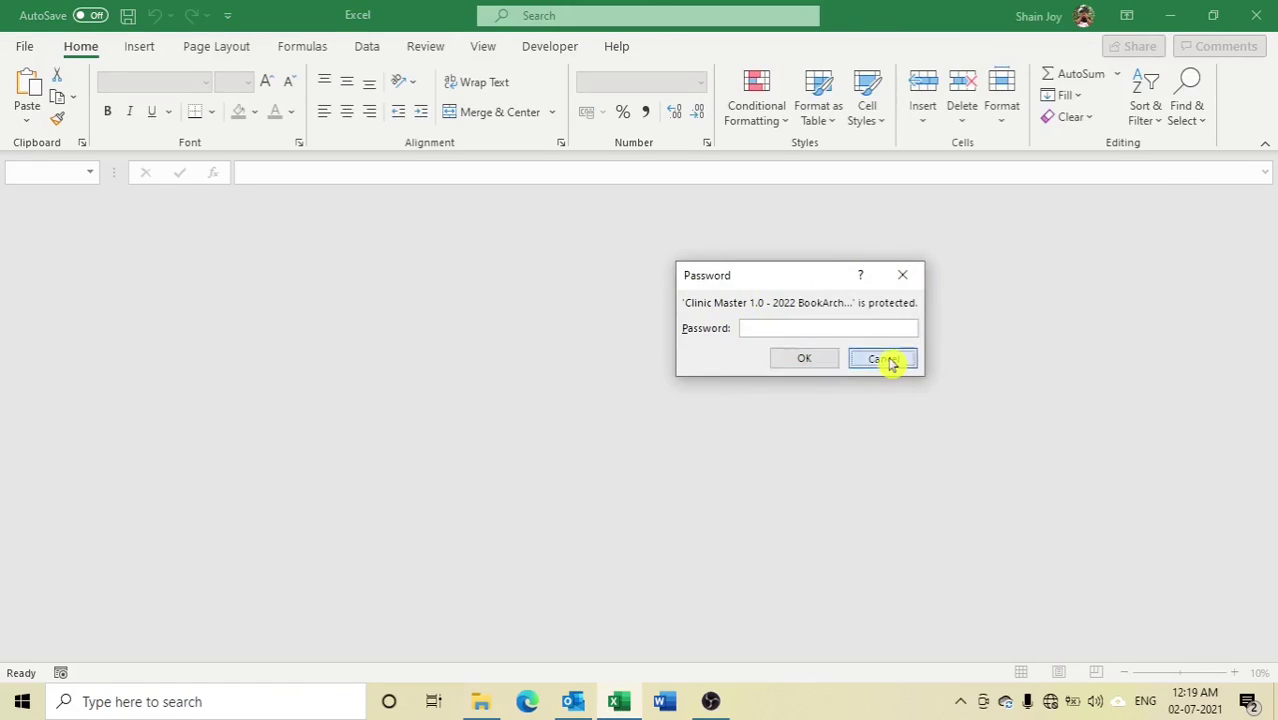
{"action": "left_click", "coordinate": [1256, 15]}
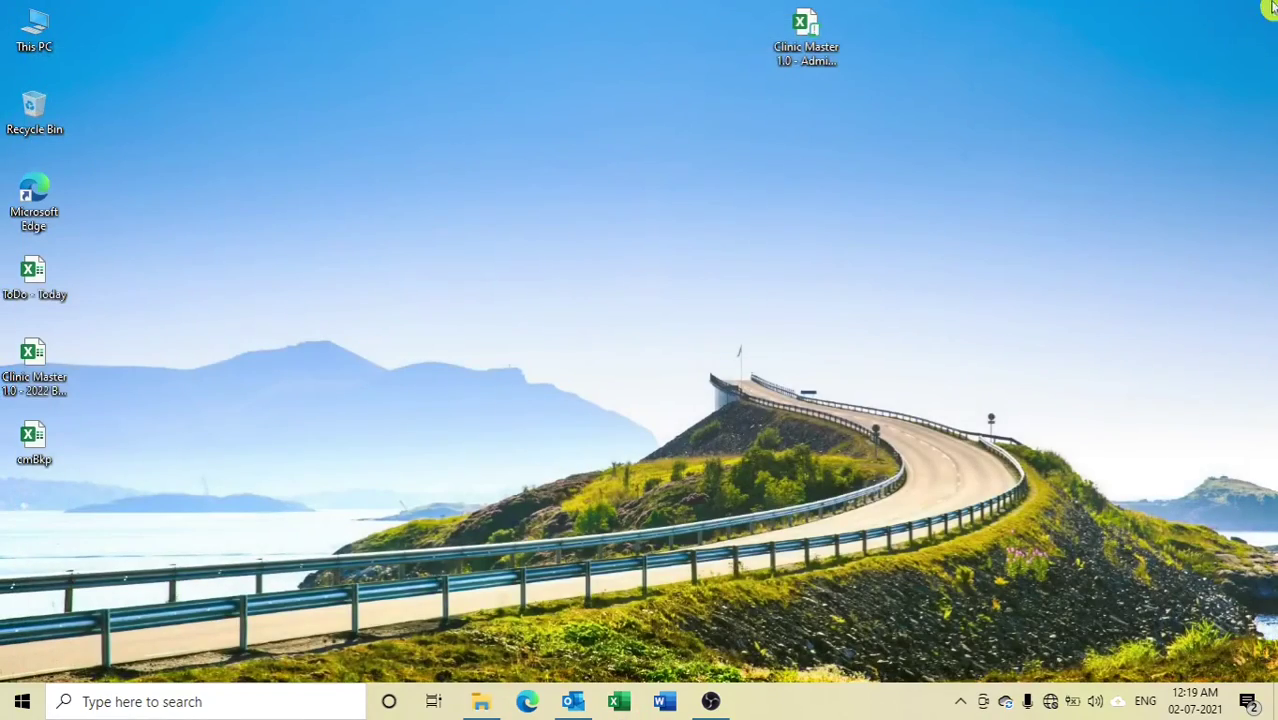